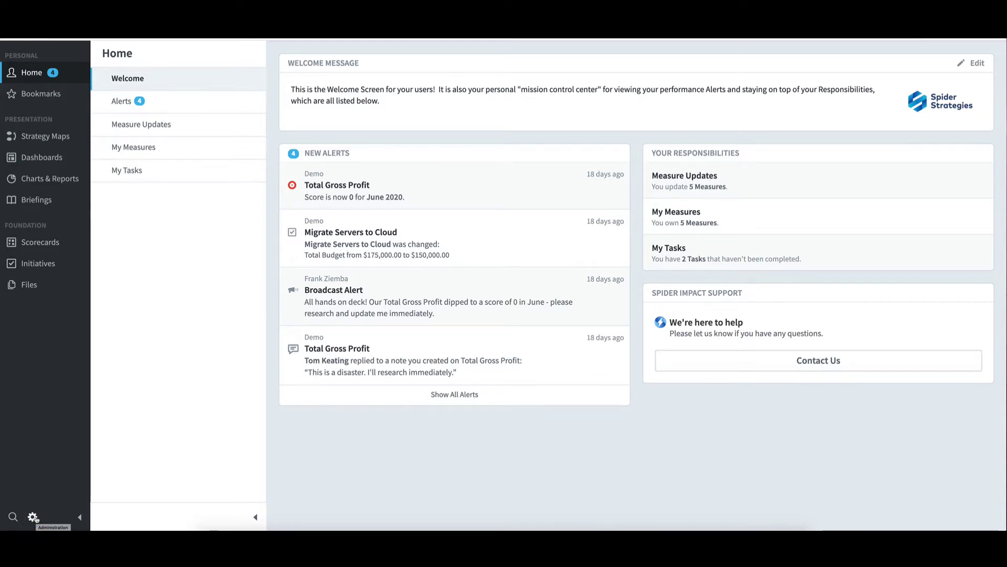
- Open Application Administration from the Administration area's Configuration section
click(33, 516)
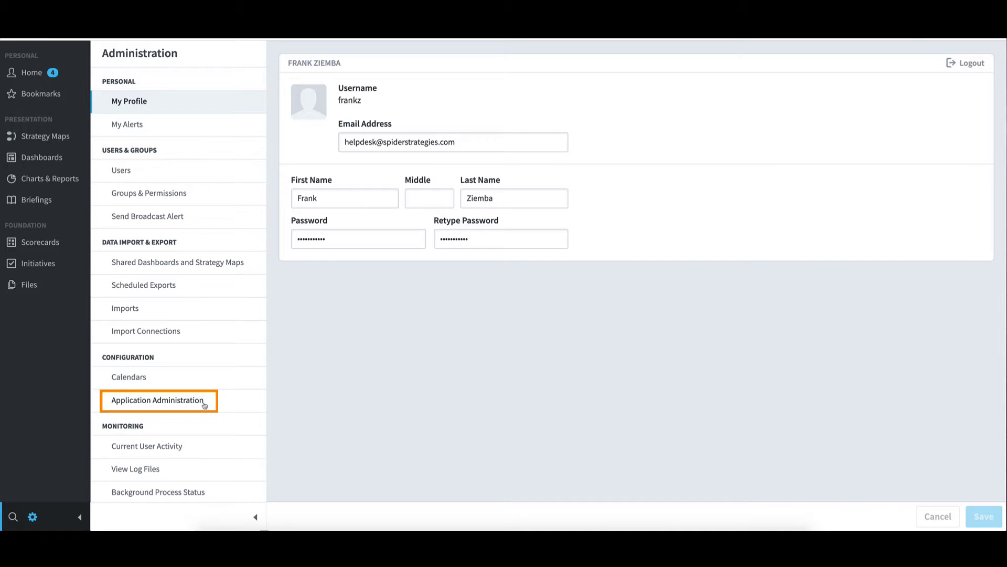
click(204, 405)
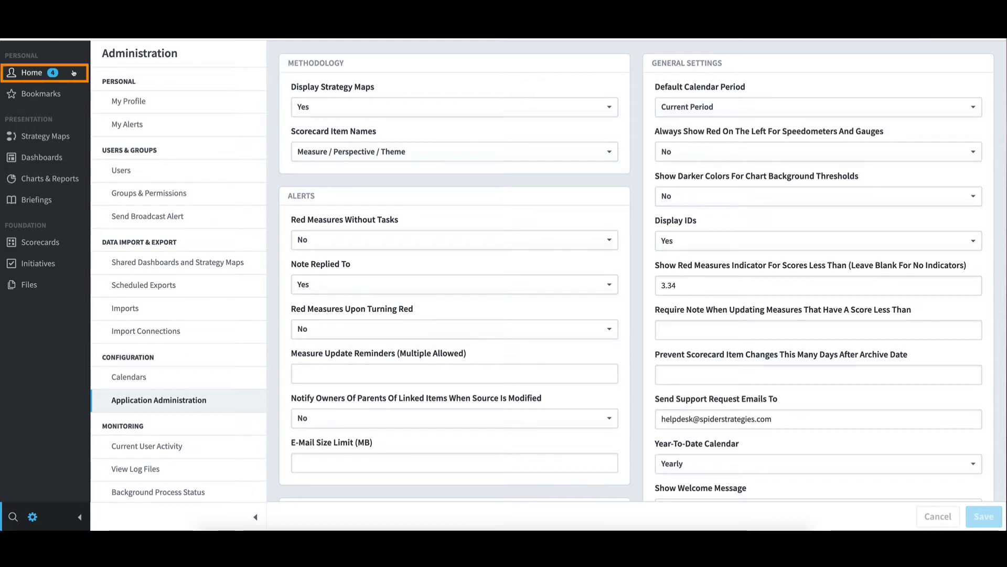
- Return Home and expand Mobileworld Inc. in the organization chooser to list its departments
click(73, 72)
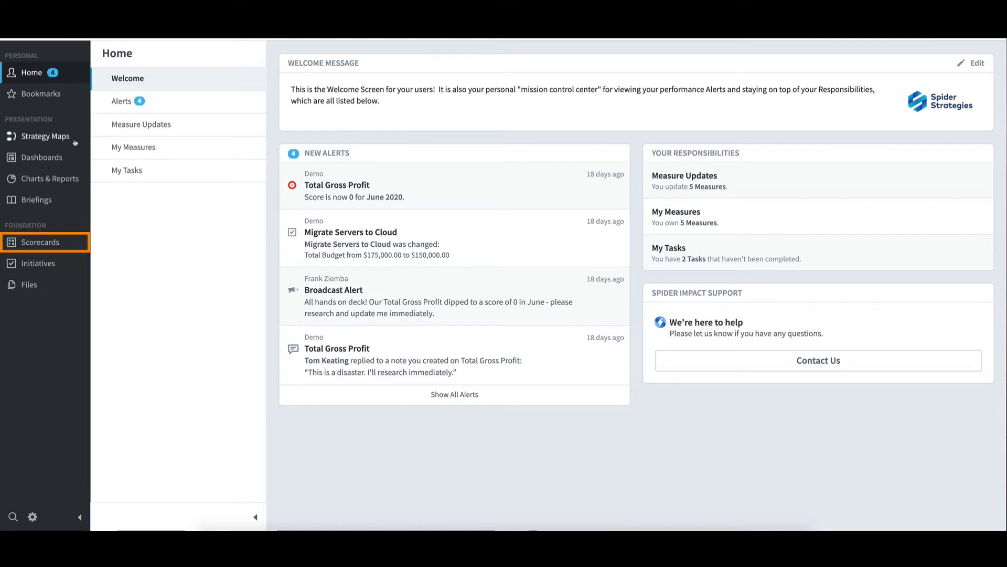
click(67, 243)
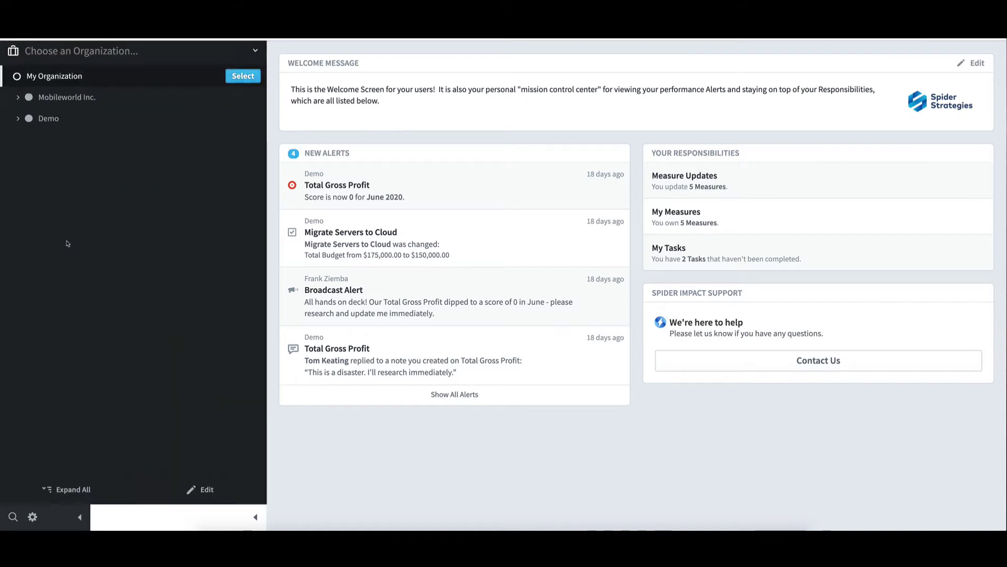
click(83, 130)
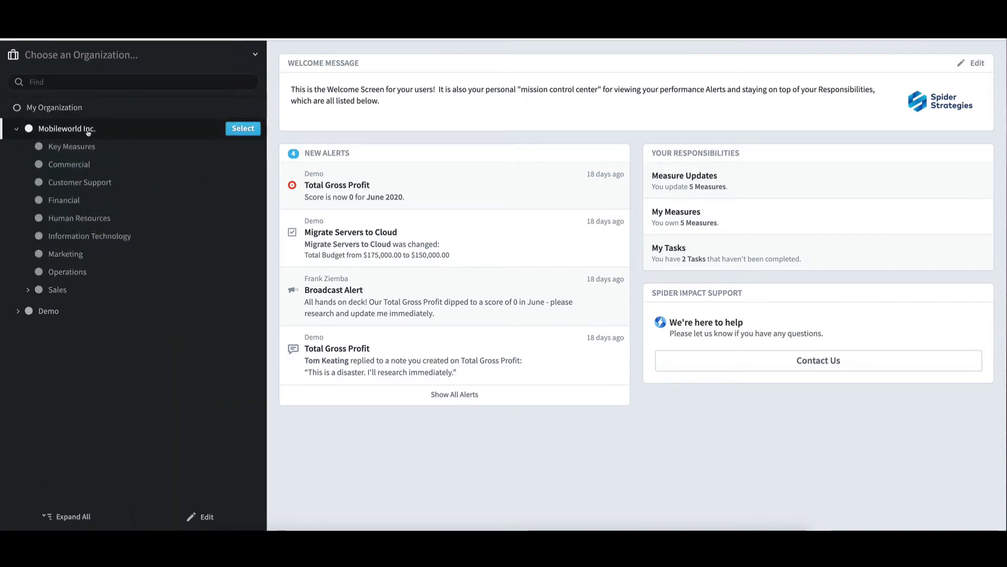
- Switch to Mobileworld Inc. and expand Financial and Increase Revenue in its Balanced Scorecard
click(241, 129)
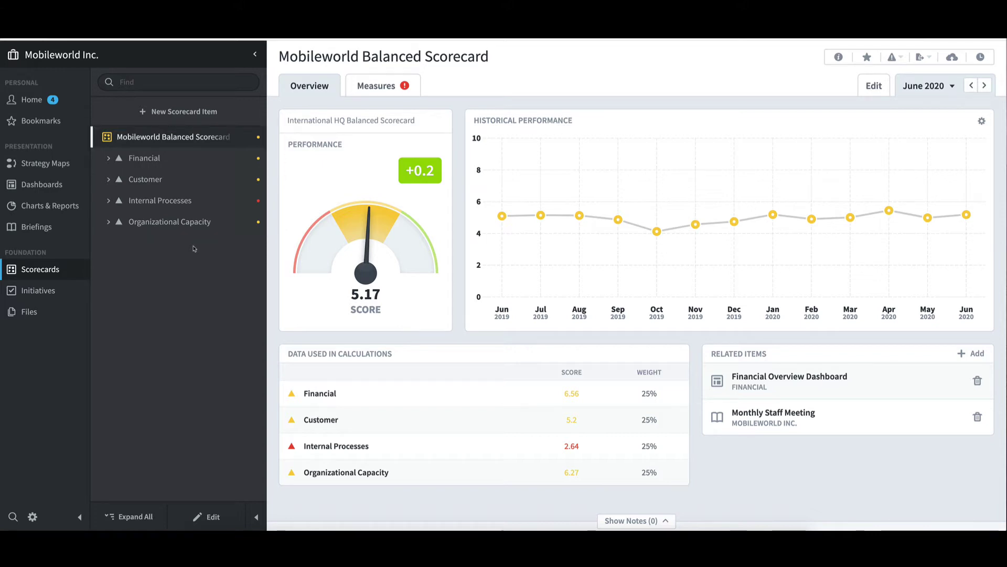
click(110, 159)
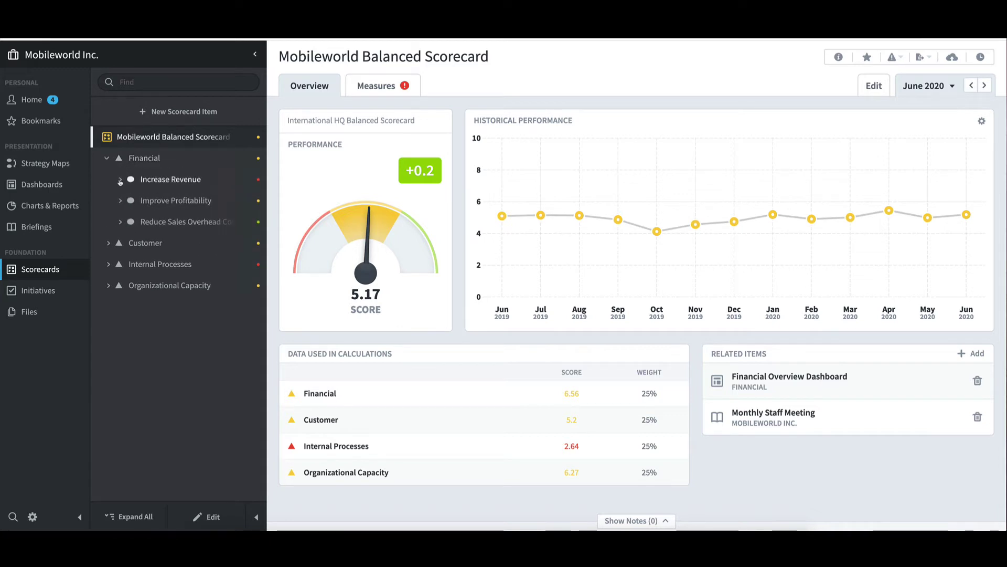
click(120, 180)
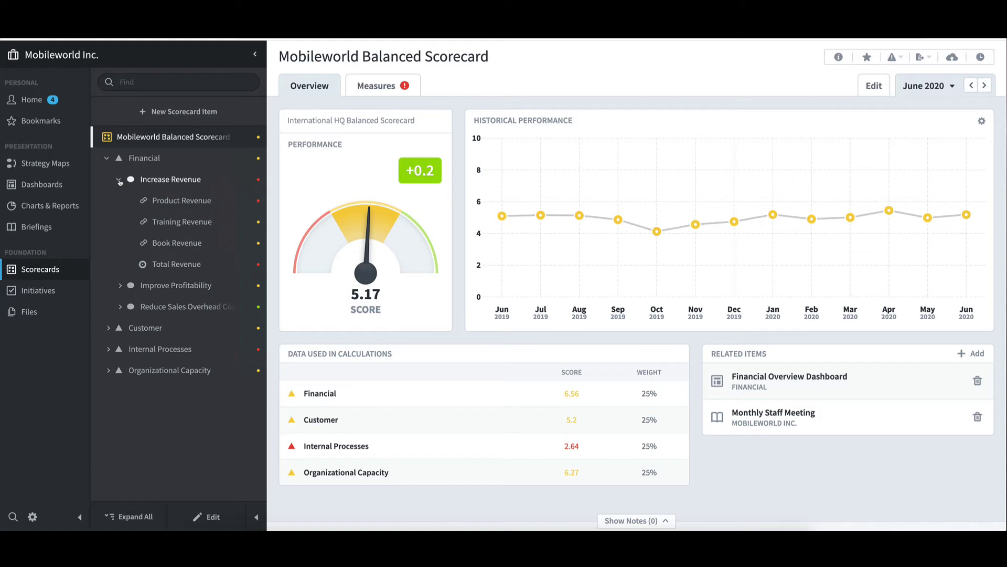
- Display the Mobileworld Strategy Map for June 2020
click(68, 165)
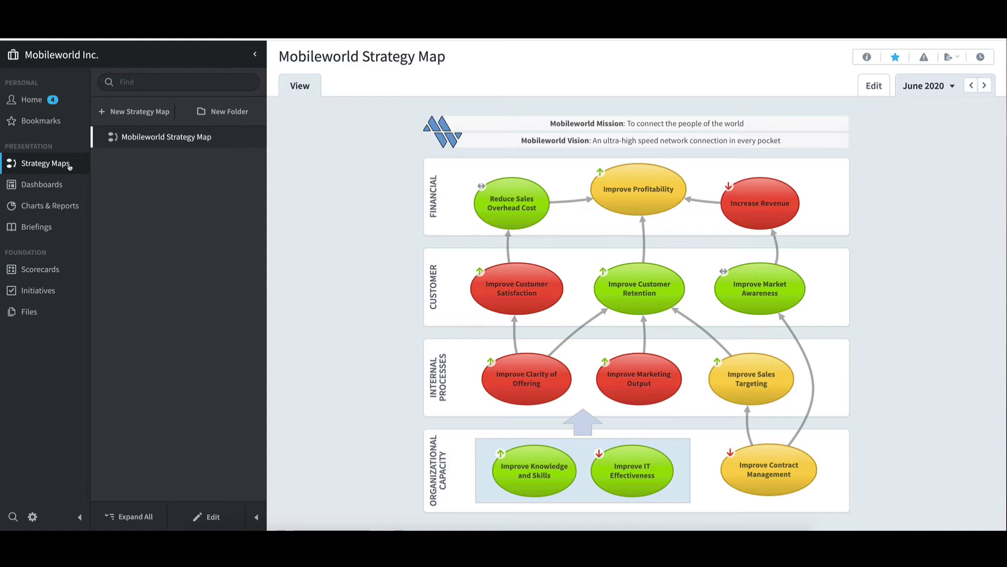
- Create a new strategy map named 'Training' using the Automatic starting layout
click(151, 112)
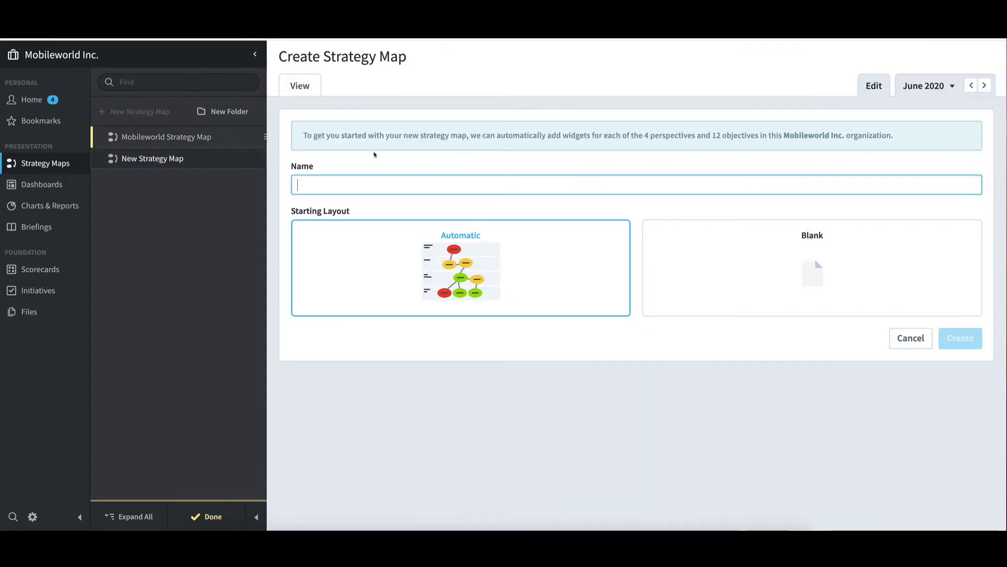
text(Training)
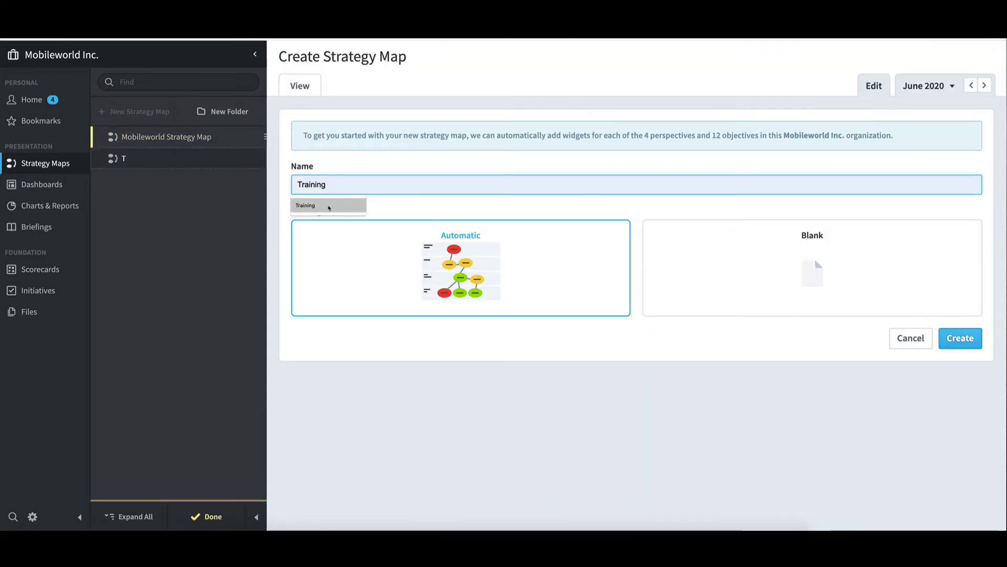
click(329, 206)
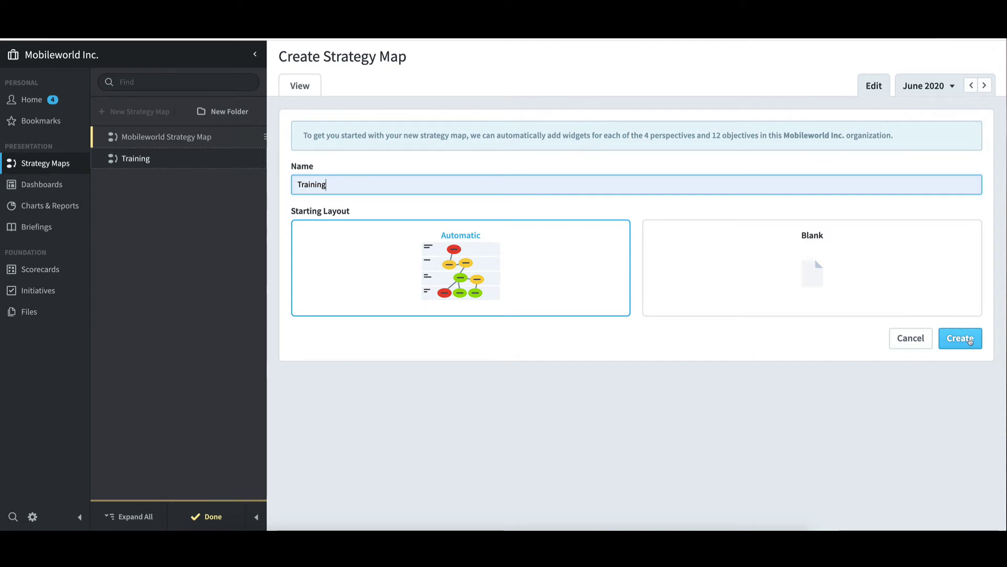
click(970, 341)
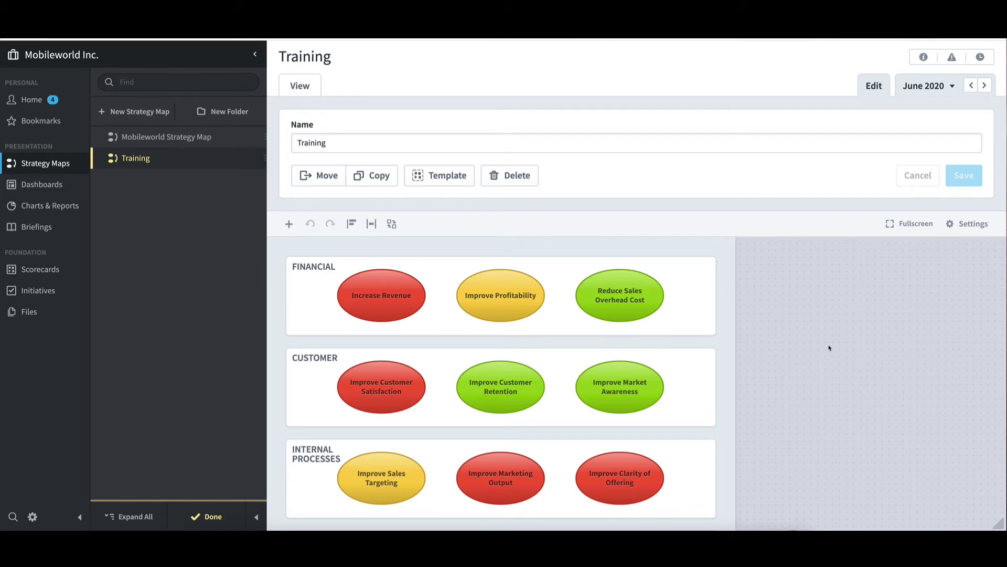
- Scroll down and back up to review the Training map's generated objective lanes
scroll(829, 348, down, 3)
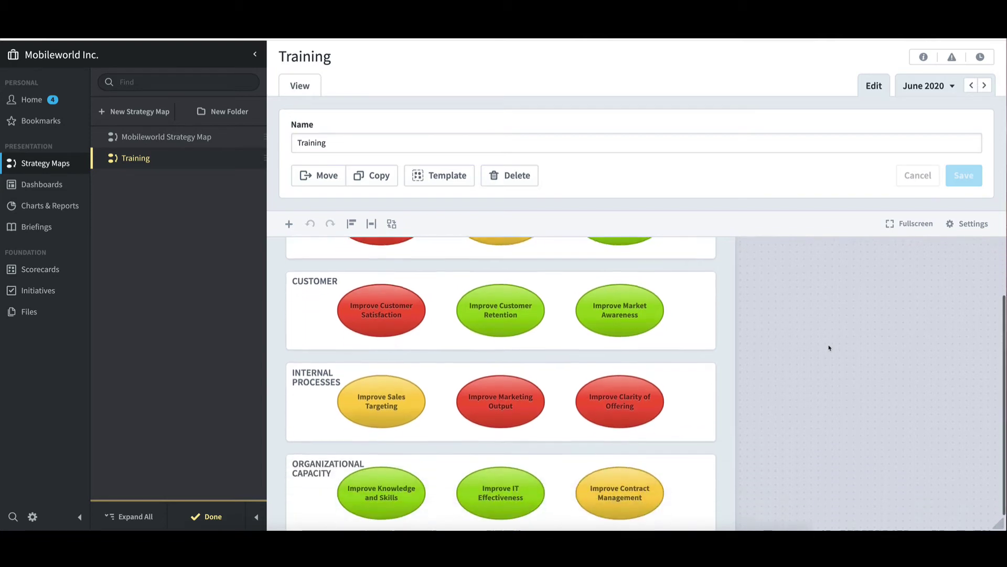
scroll(830, 349, up, 3)
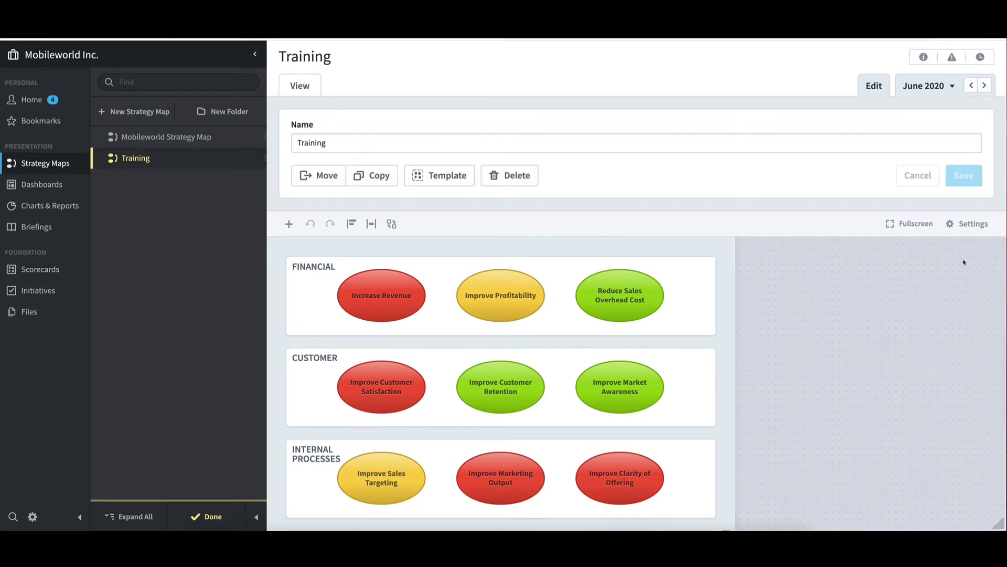
- In fullscreen, draw an arrow from Improve Knowledge and Skills to Improve Sales Targeting
click(917, 226)
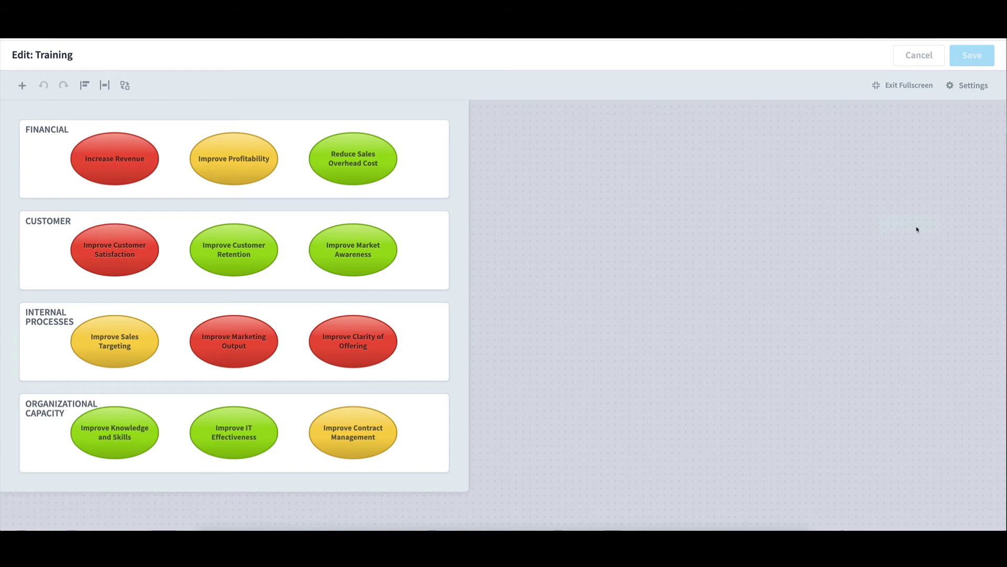
click(117, 428)
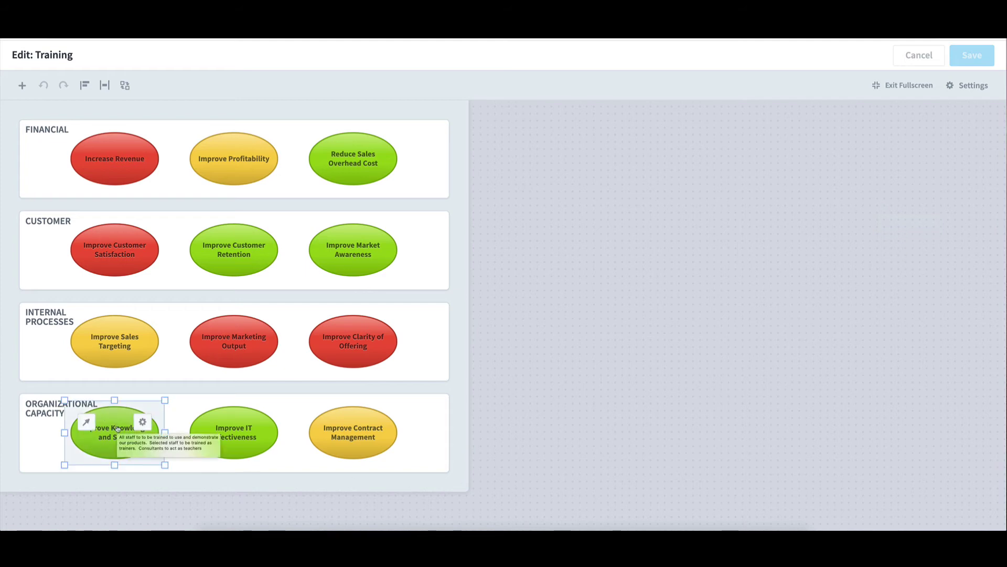
click(88, 424)
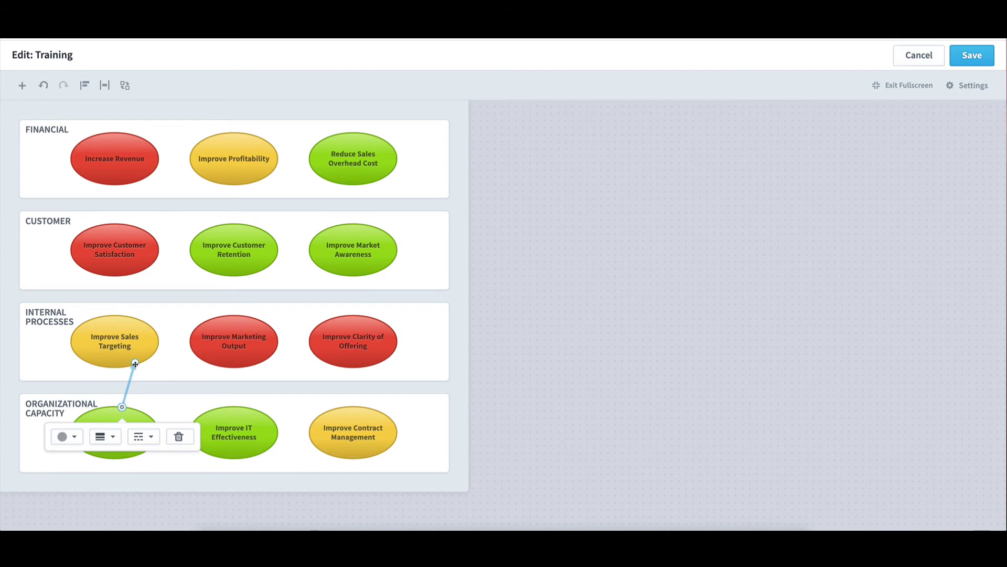
drag(135, 364, 186, 362)
drag(179, 362, 115, 367)
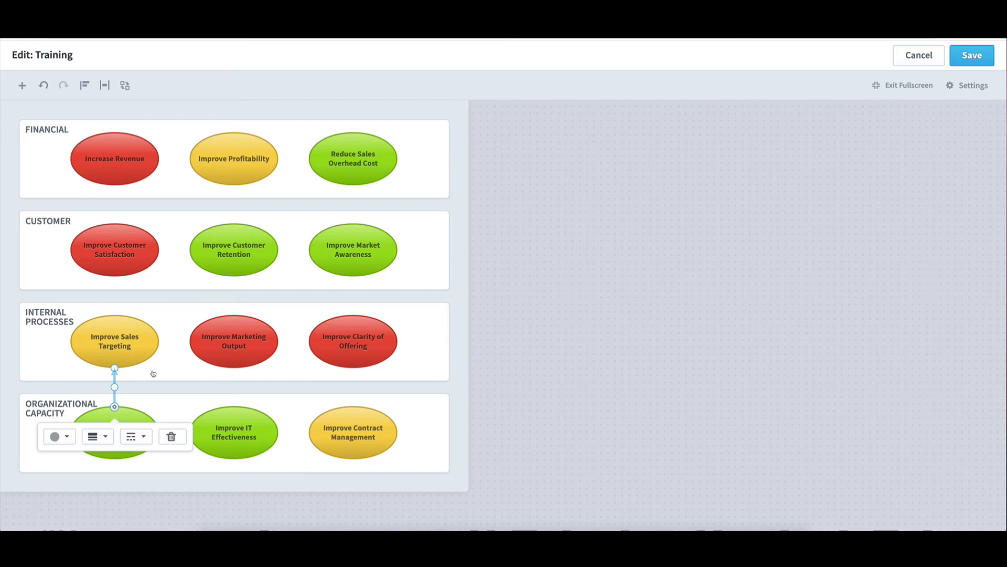
- Link Improve Contract Management to Improve Market Awareness with an arrow curved around Improve Clarity of Offering
click(367, 430)
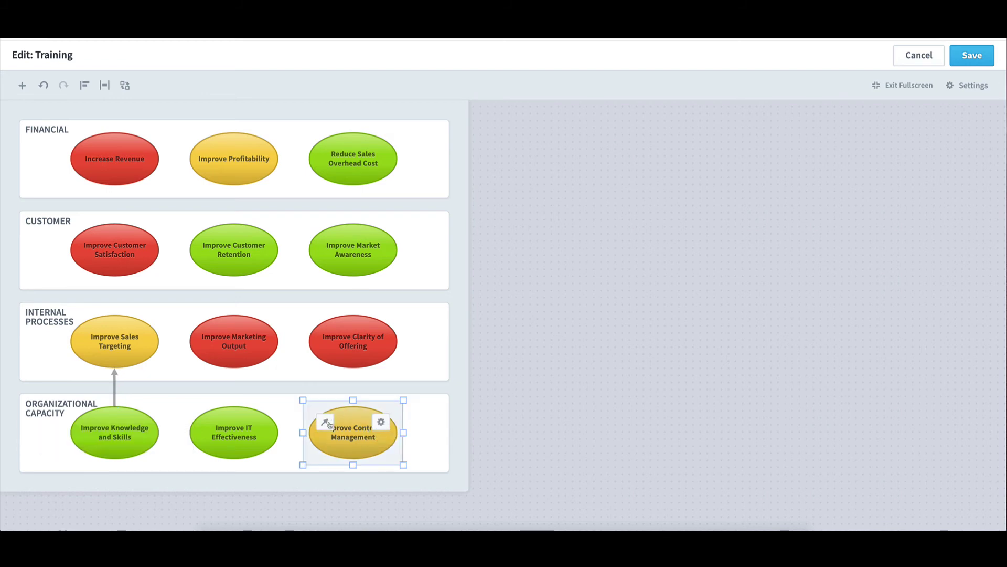
click(329, 423)
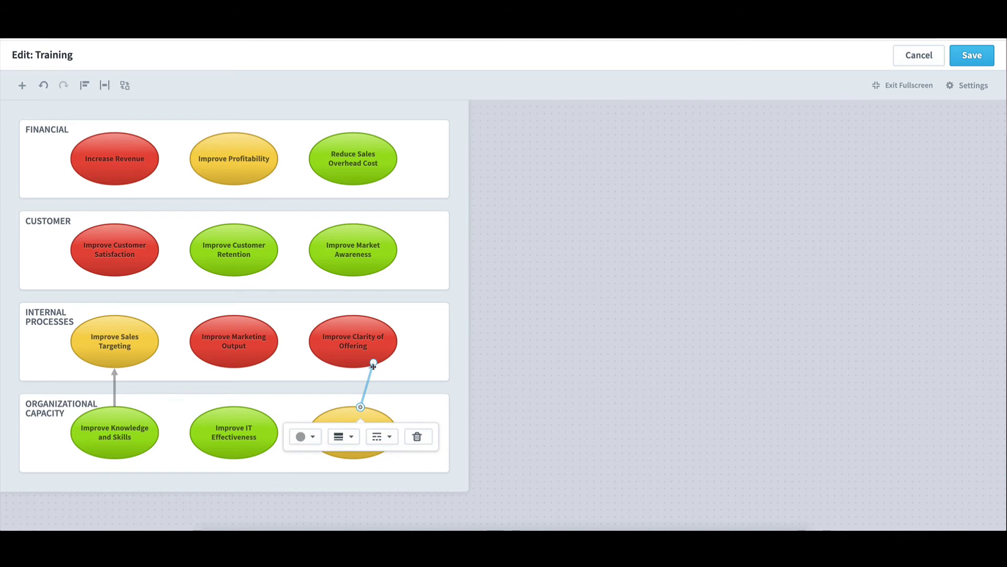
drag(373, 367, 358, 262)
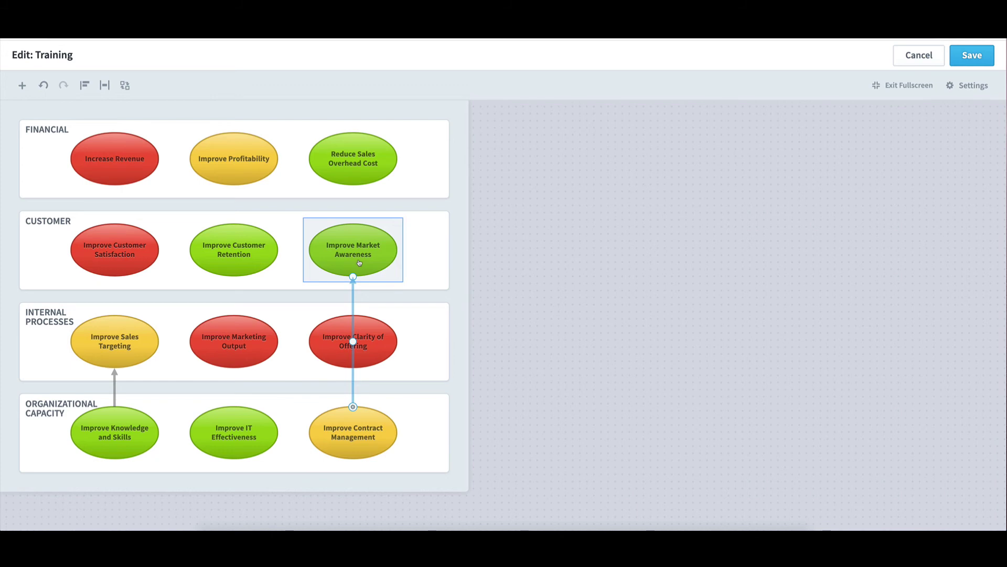
drag(359, 263, 359, 262)
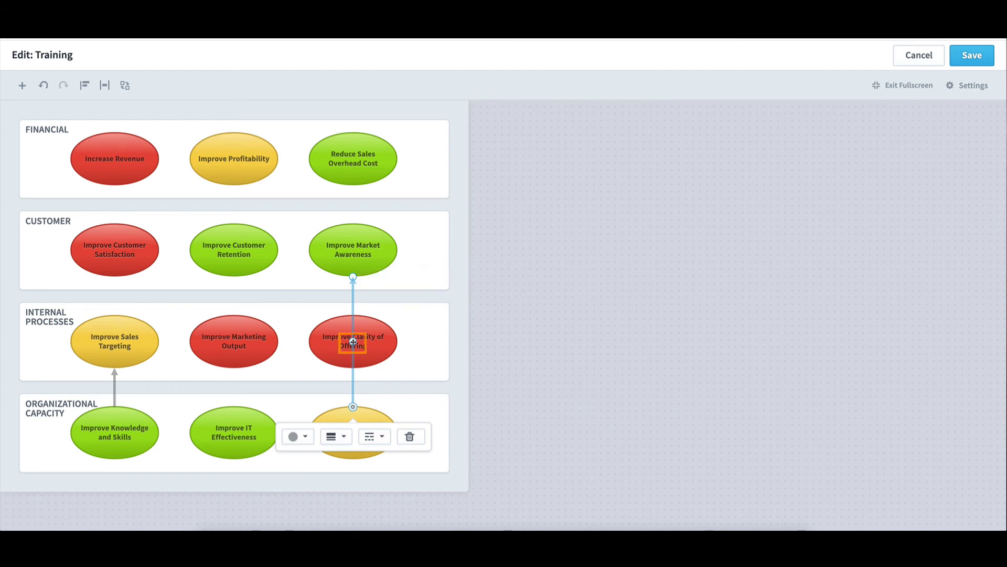
drag(353, 342, 434, 337)
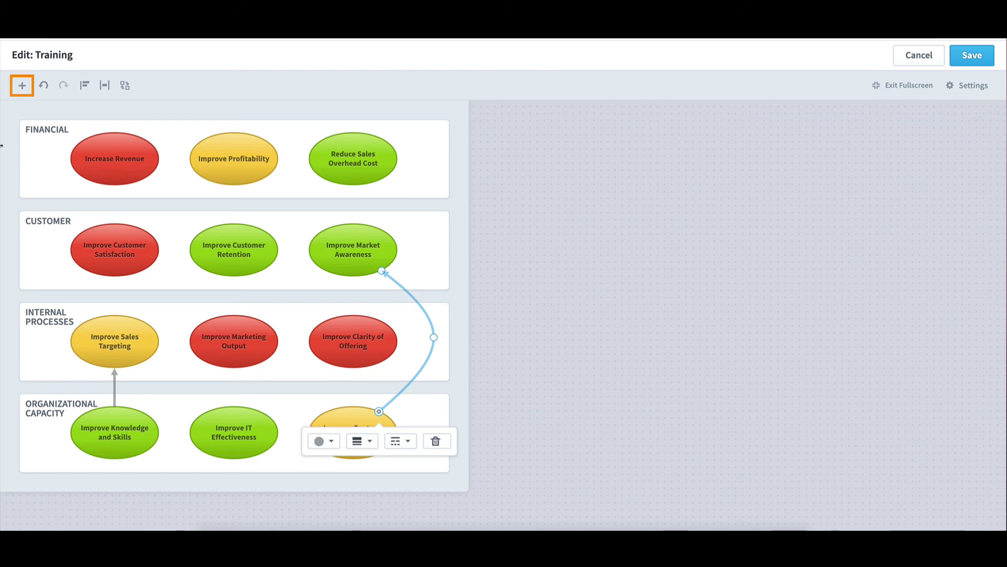
click(22, 86)
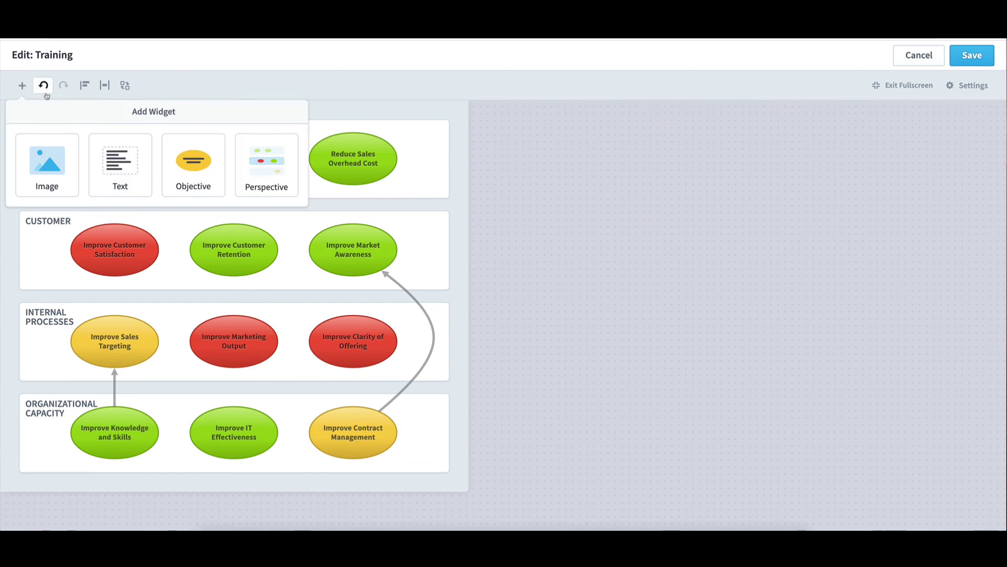
click(518, 191)
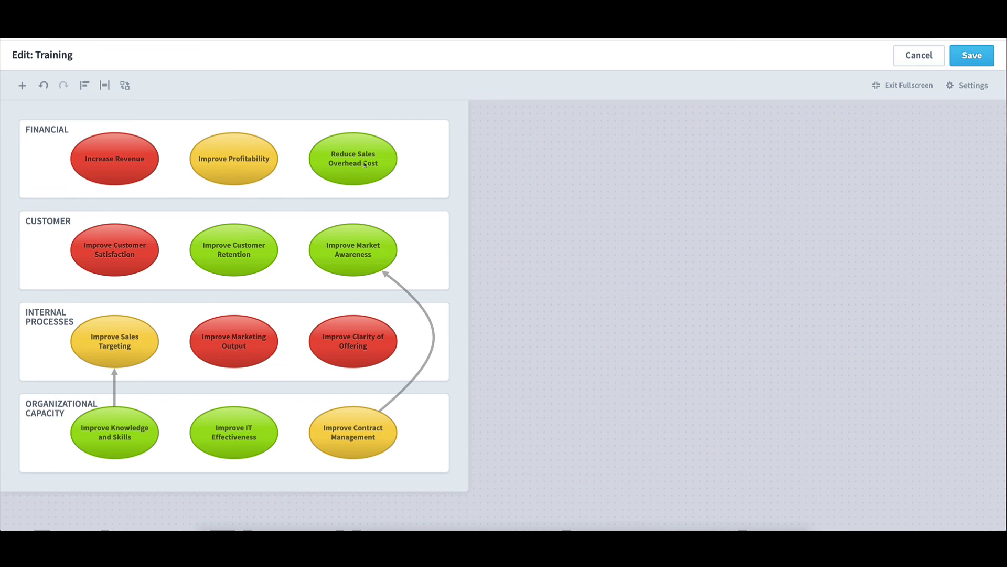
- Widen Reduce Sales Overhead Cost slightly in the Financial lane, then deselect it
mouse_move(376, 162)
mouse_down()
mouse_move(552, 163)
mouse_move(366, 163)
mouse_up()
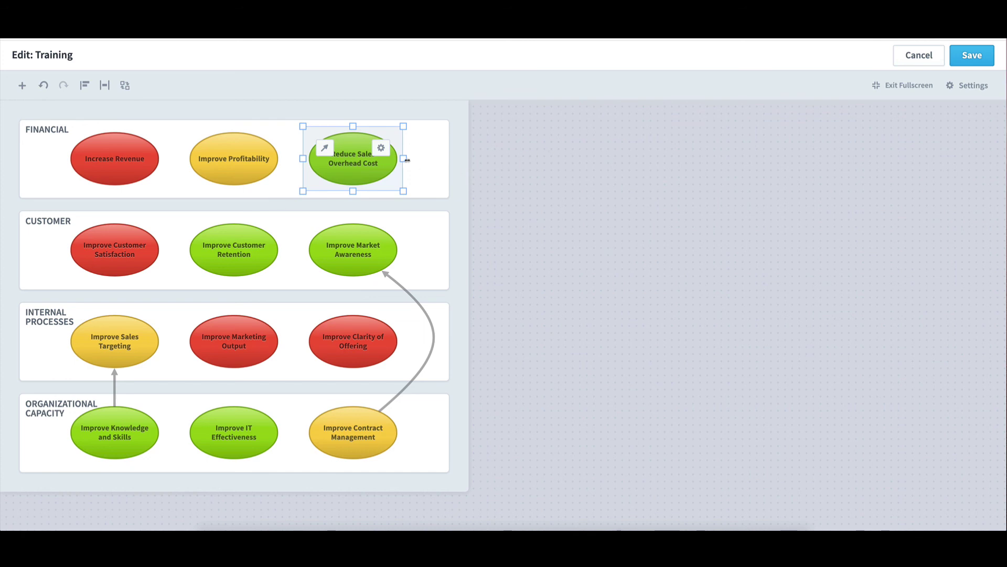
mouse_move(404, 158)
mouse_down()
mouse_move(371, 159)
mouse_move(407, 159)
mouse_up()
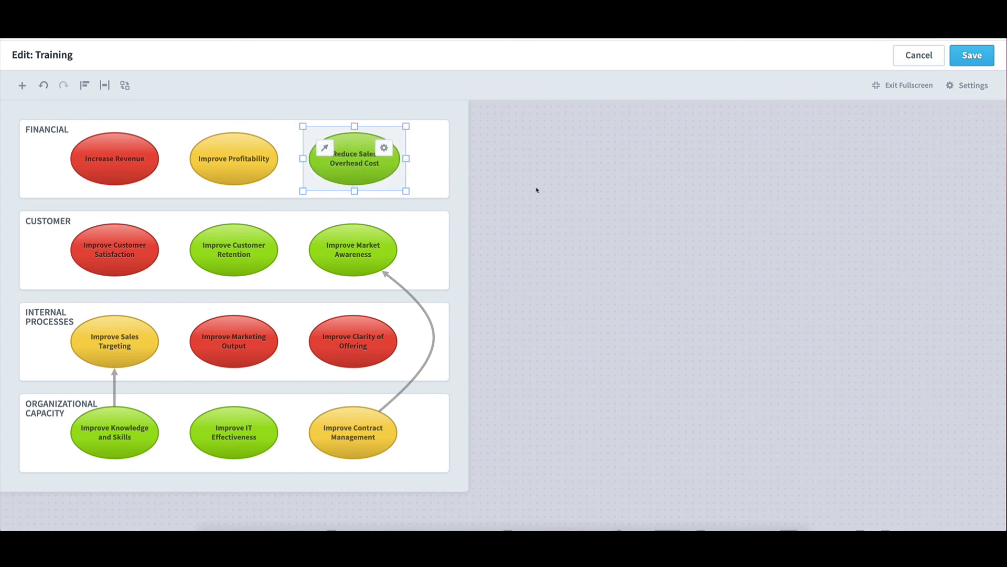
click(724, 204)
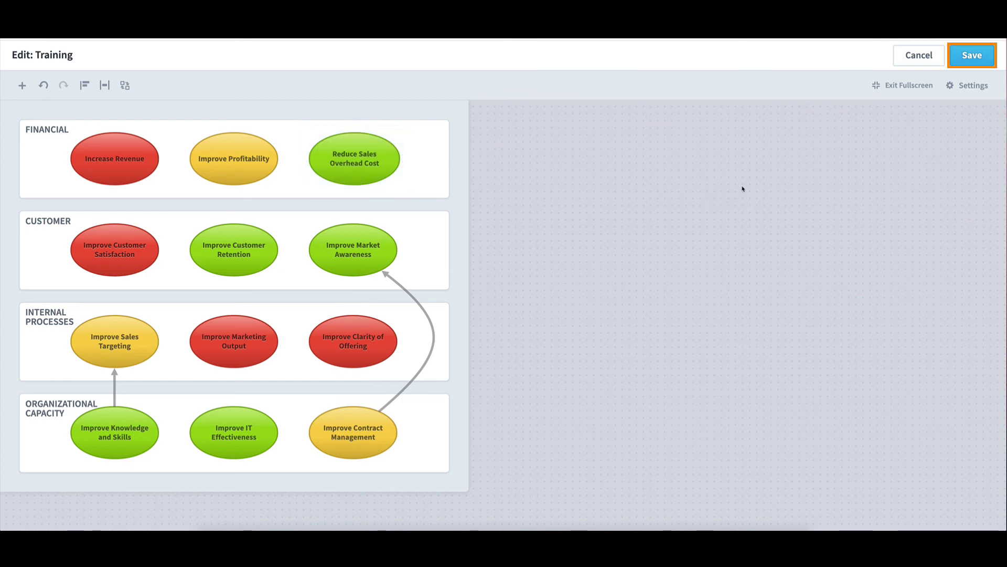